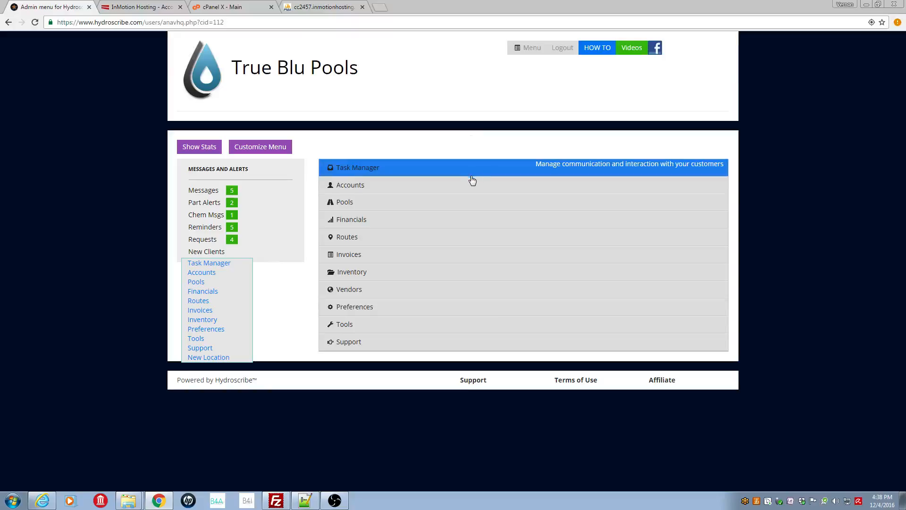
Step: Open the profile of the sixth customer listed in the customer accounts
{"action": "left_click", "coordinate": [391, 191]}
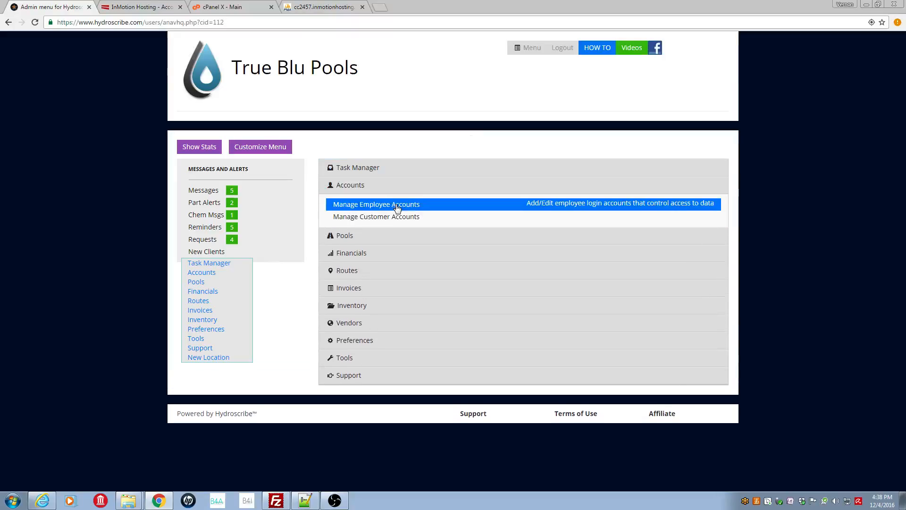
{"action": "left_click", "coordinate": [424, 218]}
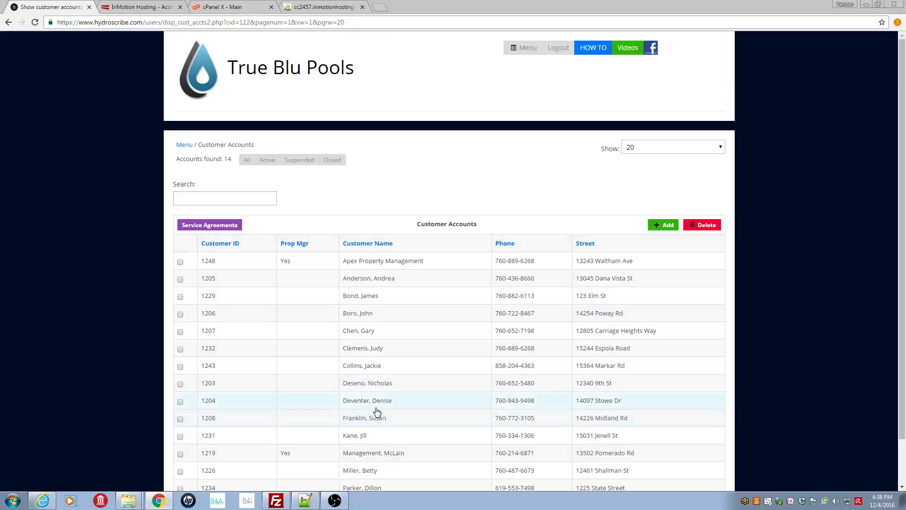
{"action": "left_click", "coordinate": [374, 349]}
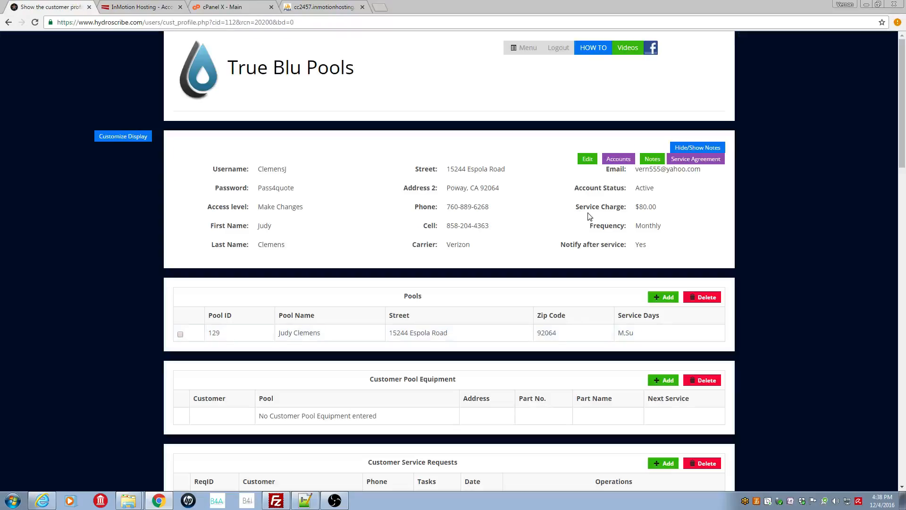
Step: Start a new entry under the customer's payments and credit memos and set its purpose to Releasing a Customer Deposit
{"action": "left_click_drag", "start_coordinate": [900, 153], "coordinate": [865, 440]}
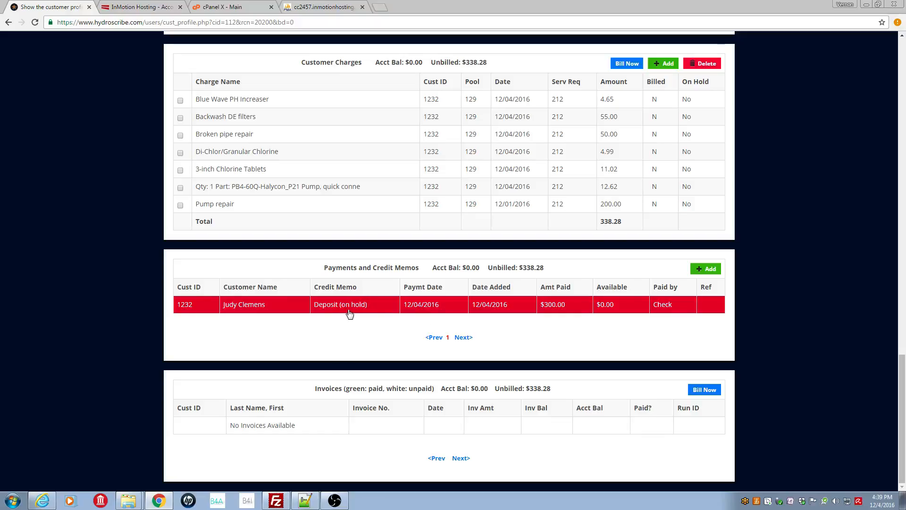
{"action": "left_click", "coordinate": [711, 272]}
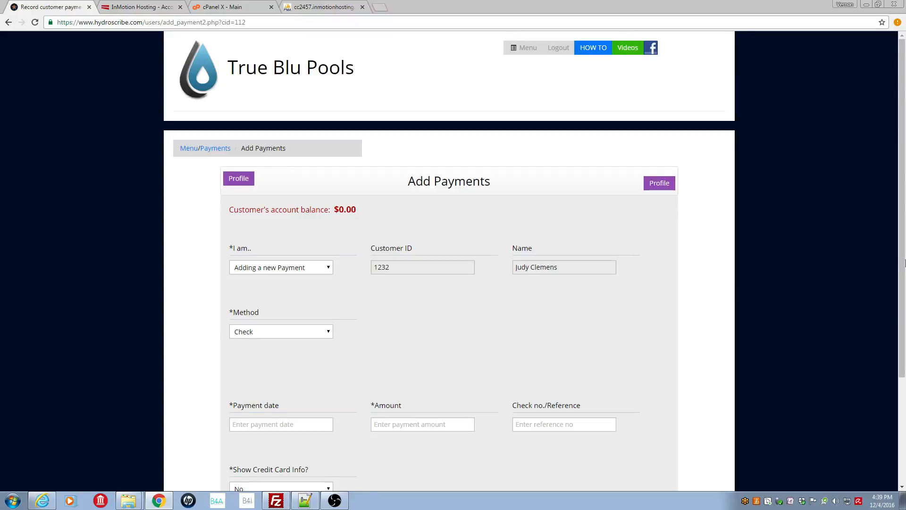
{"action": "scroll", "coordinate": [897, 196], "scroll_direction": "down", "scroll_amount": 3}
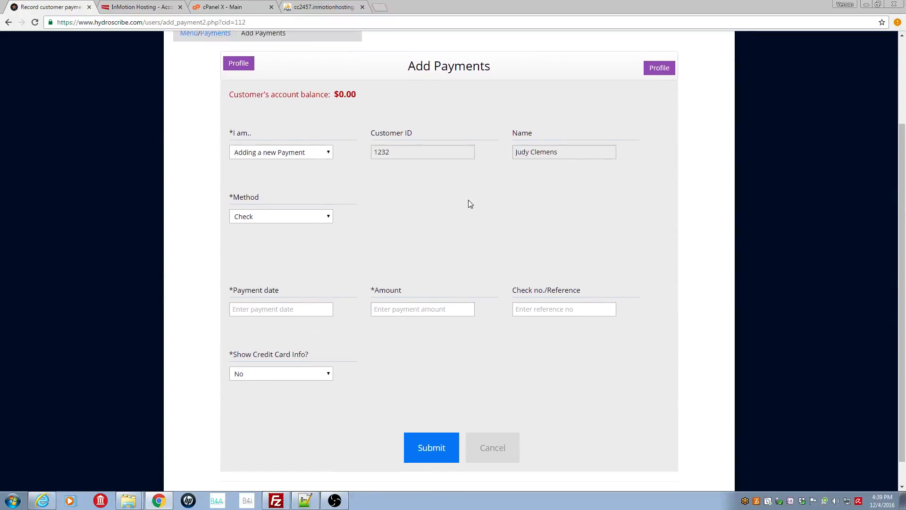
{"action": "left_click_drag", "start_coordinate": [251, 137], "coordinate": [228, 136]}
{"action": "left_click", "coordinate": [329, 154]}
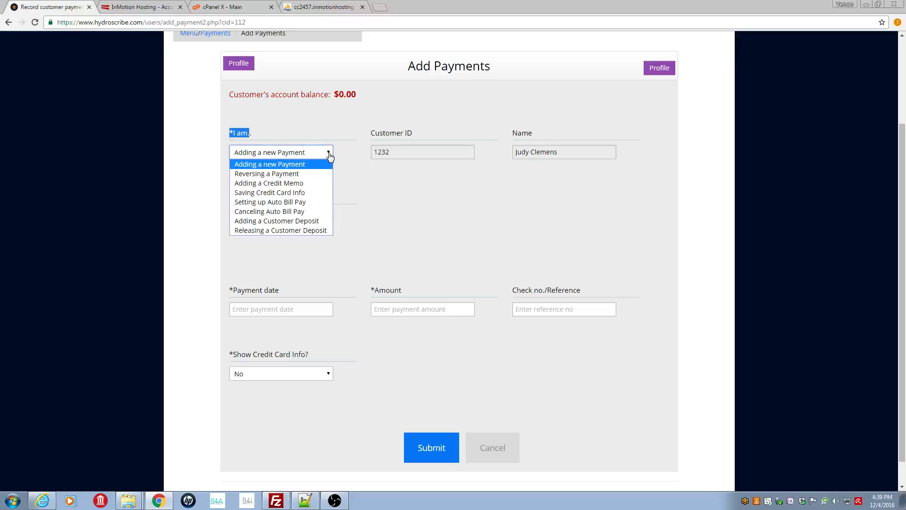
{"action": "left_click", "coordinate": [329, 231]}
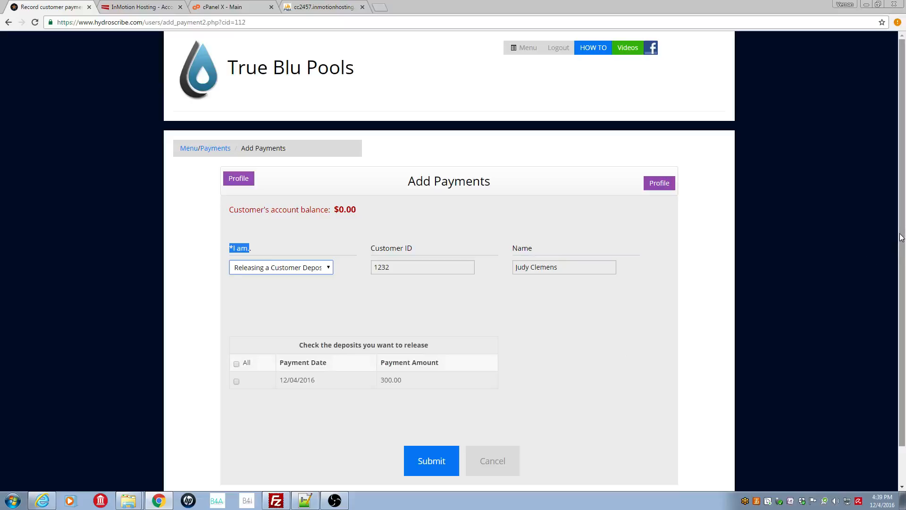
Step: Select the 12/04/2016 deposit of 300.00 and submit its release
{"action": "scroll", "coordinate": [346, 276], "scroll_direction": "down", "scroll_amount": 1}
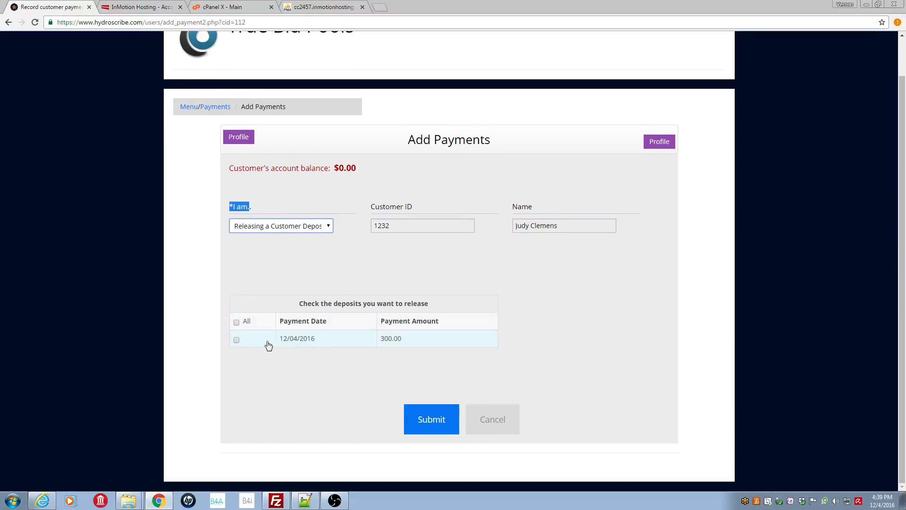
{"action": "left_click", "coordinate": [237, 341]}
{"action": "left_click", "coordinate": [431, 419]}
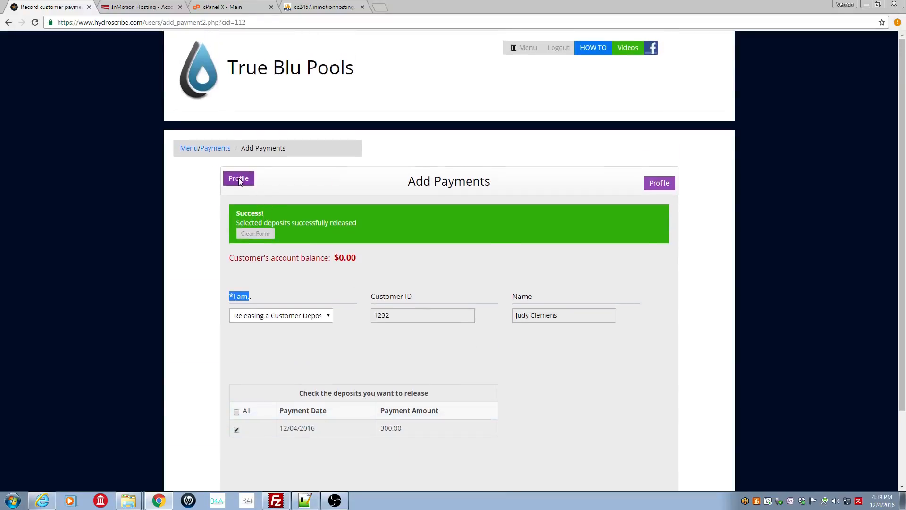
Step: Return to the customer's profile and start an invoice for the customer charges
{"action": "left_click", "coordinate": [239, 180]}
{"action": "left_click_drag", "start_coordinate": [901, 137], "coordinate": [903, 448]}
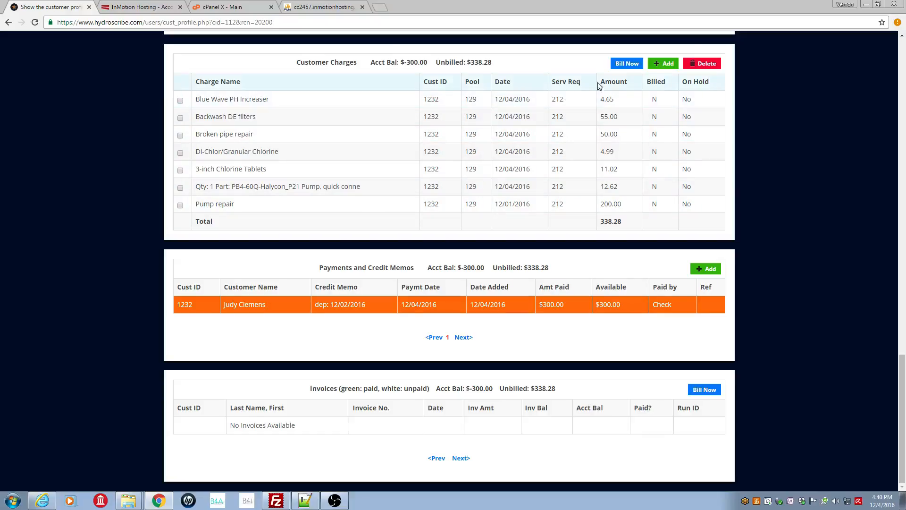
{"action": "left_click", "coordinate": [628, 64]}
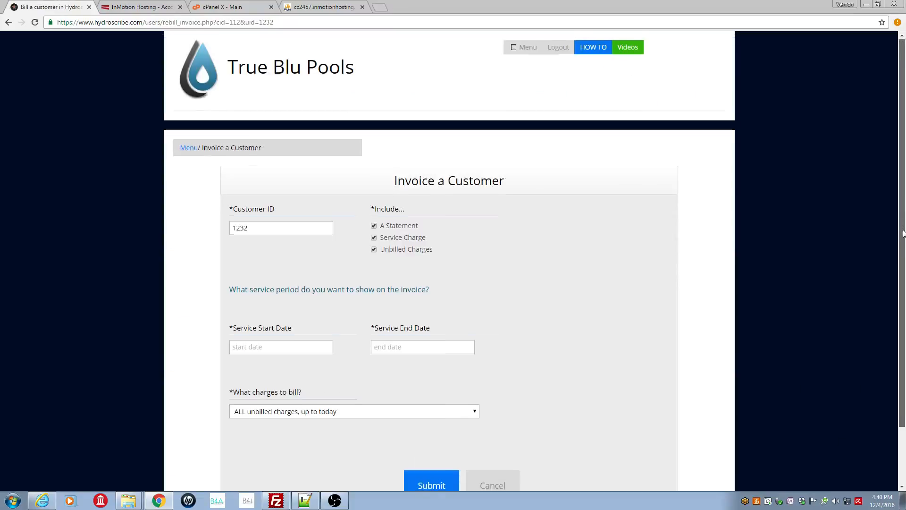
Step: Exclude the service charge from the invoice and set both the service start and end dates to 12/01/2016
{"action": "left_click_drag", "start_coordinate": [902, 229], "coordinate": [902, 286]}
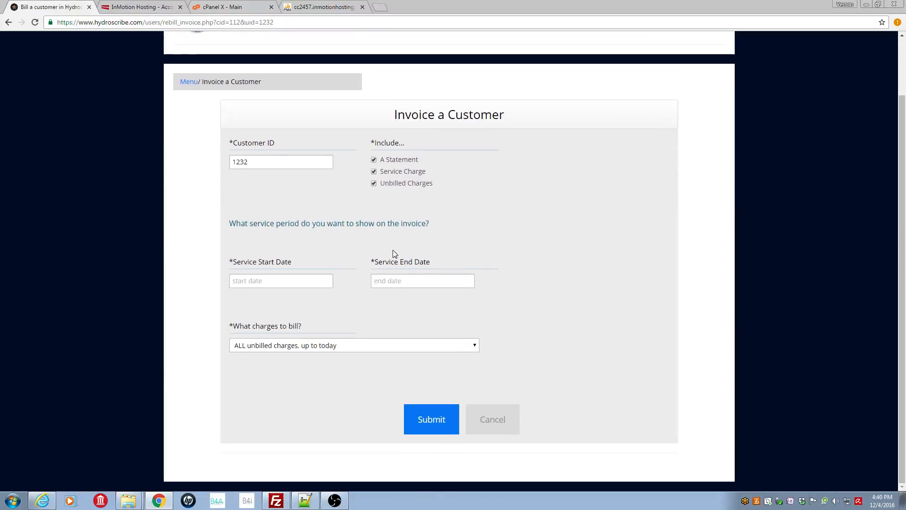
{"action": "left_click", "coordinate": [374, 172]}
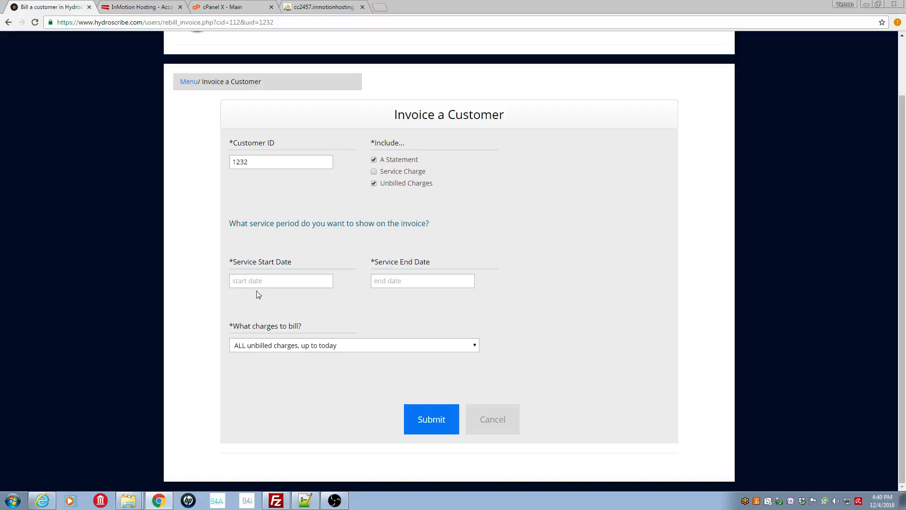
{"action": "left_click", "coordinate": [271, 280]}
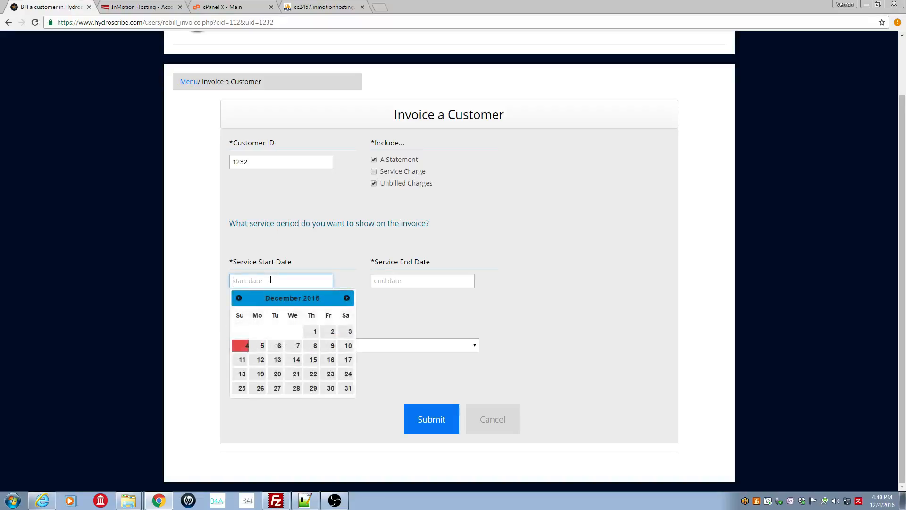
{"action": "left_click", "coordinate": [314, 332]}
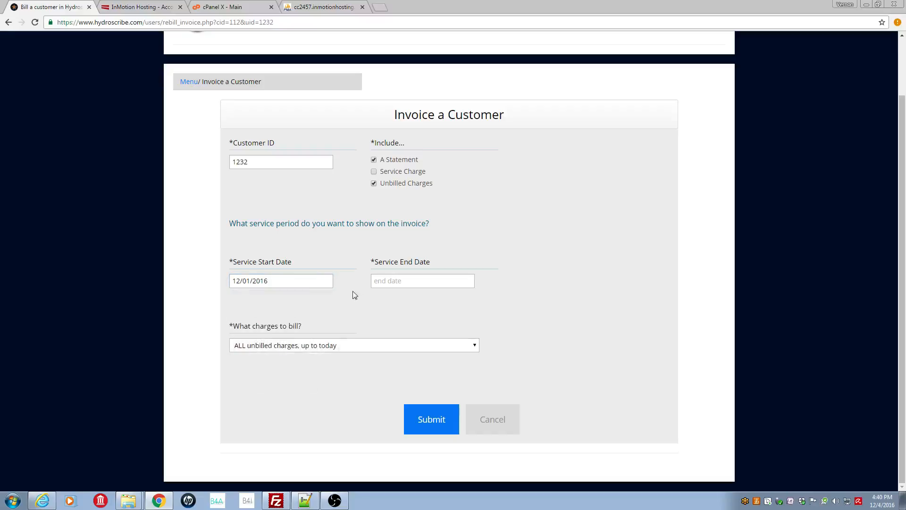
{"action": "left_click", "coordinate": [383, 280]}
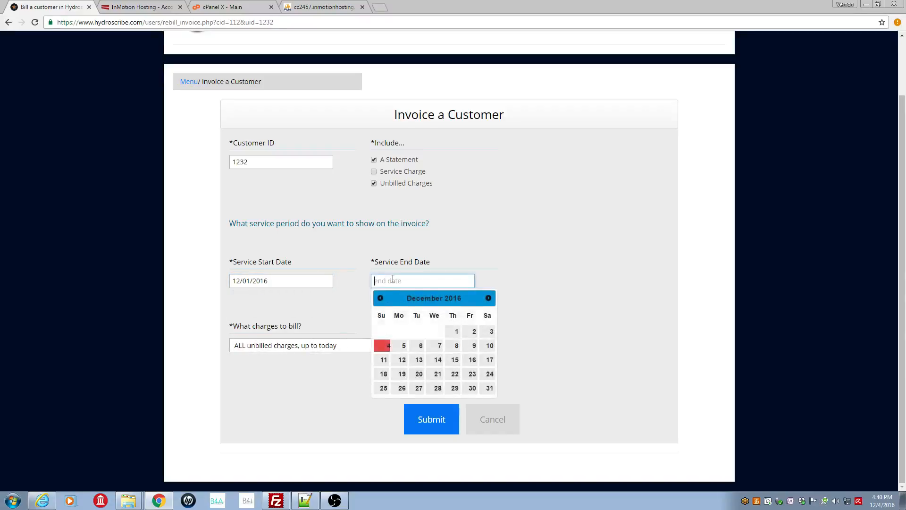
{"action": "left_click", "coordinate": [455, 331]}
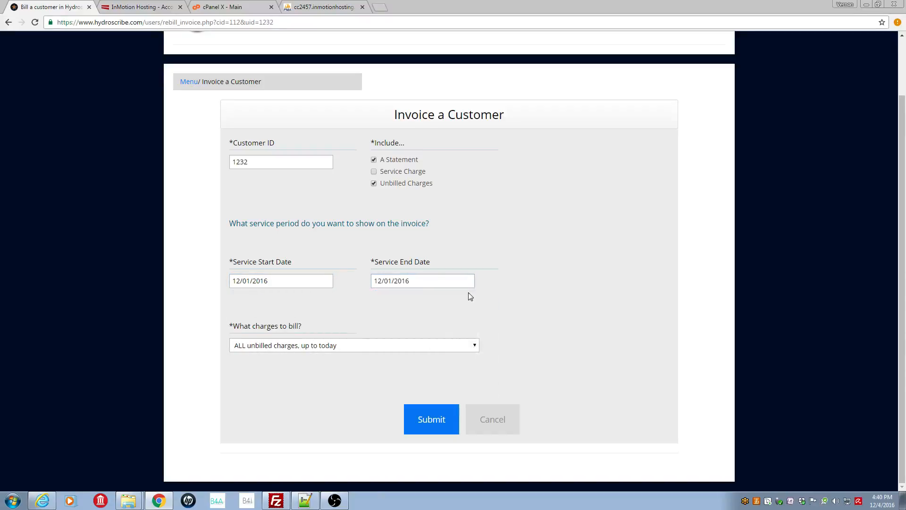
Step: Bill by service request, choose the customer's 12/04/2016 equipment repair request, and submit the invoice
{"action": "left_click", "coordinate": [477, 349]}
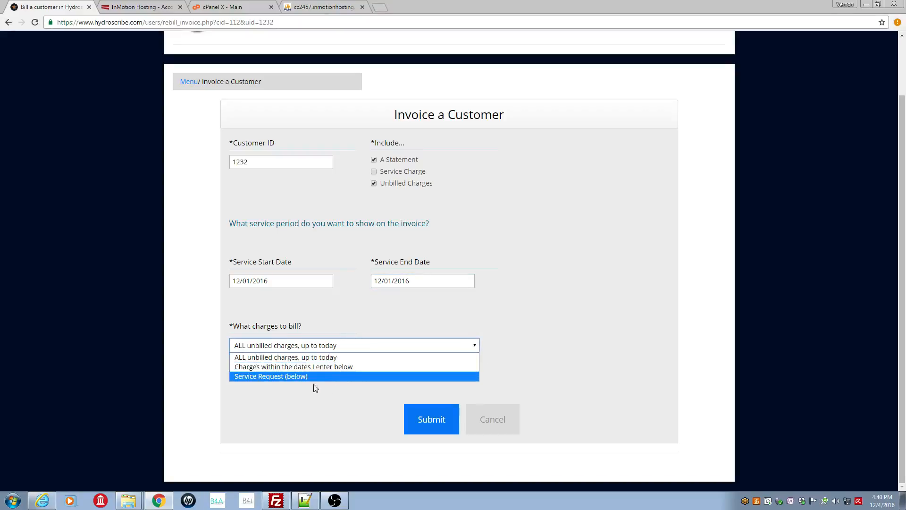
{"action": "left_click", "coordinate": [281, 376]}
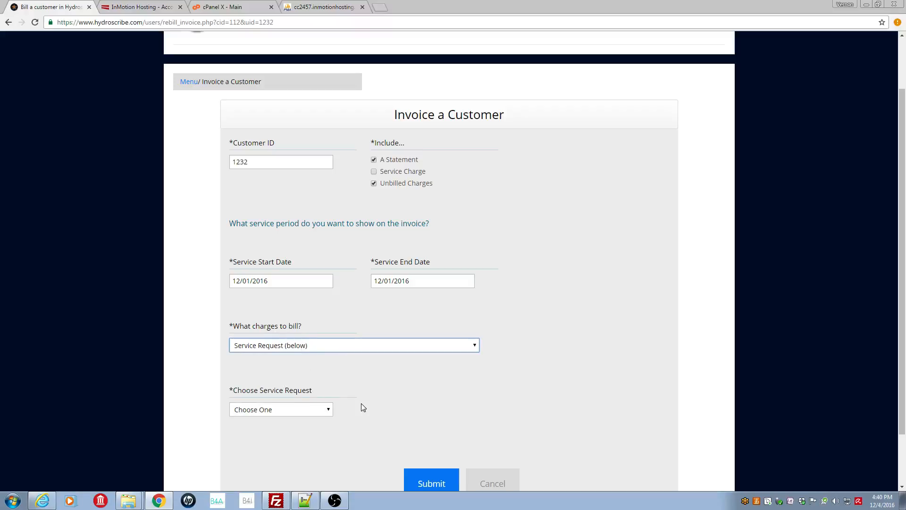
{"action": "left_click", "coordinate": [329, 413]}
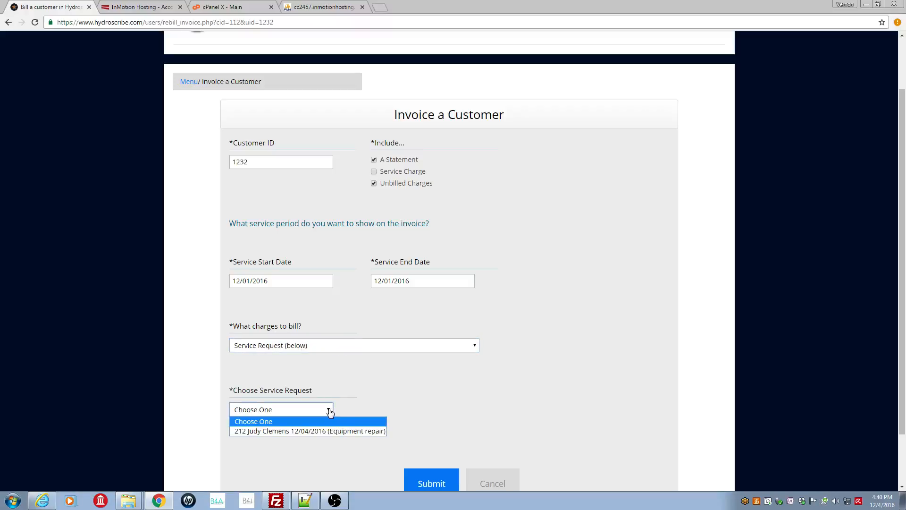
{"action": "left_click", "coordinate": [248, 431]}
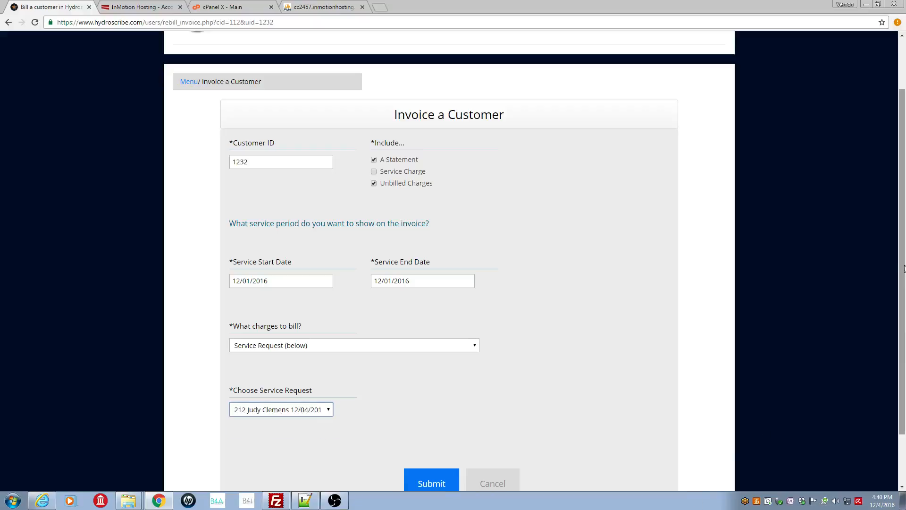
{"action": "scroll", "coordinate": [902, 272], "scroll_direction": "down", "scroll_amount": 2}
{"action": "left_click", "coordinate": [437, 423]}
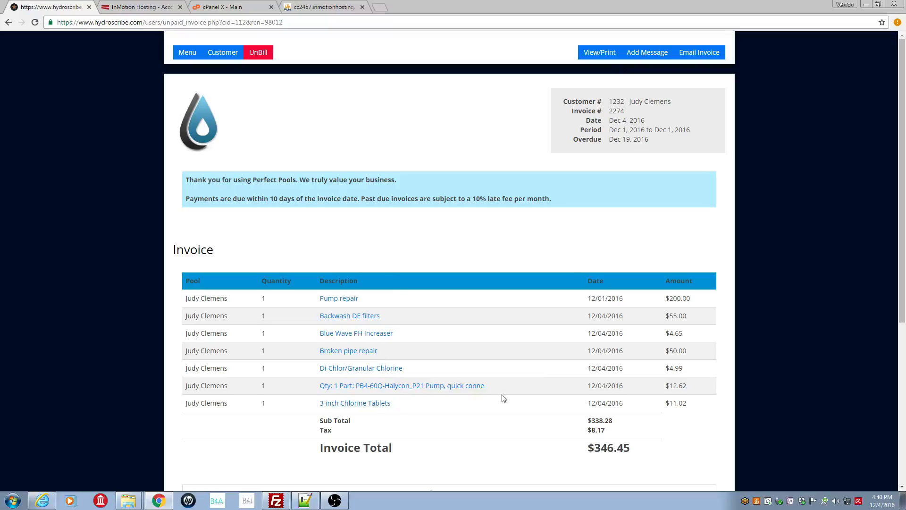
Step: Review the invoice's charges and statement, and check the payments and invoices in the customer's profile
{"action": "left_click_drag", "start_coordinate": [900, 287], "coordinate": [899, 428]}
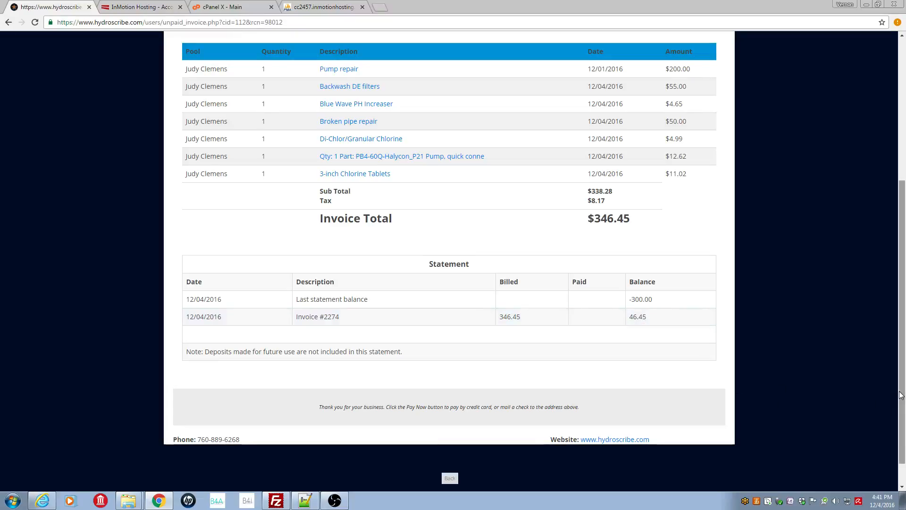
{"action": "left_click_drag", "start_coordinate": [902, 391], "coordinate": [901, 217]}
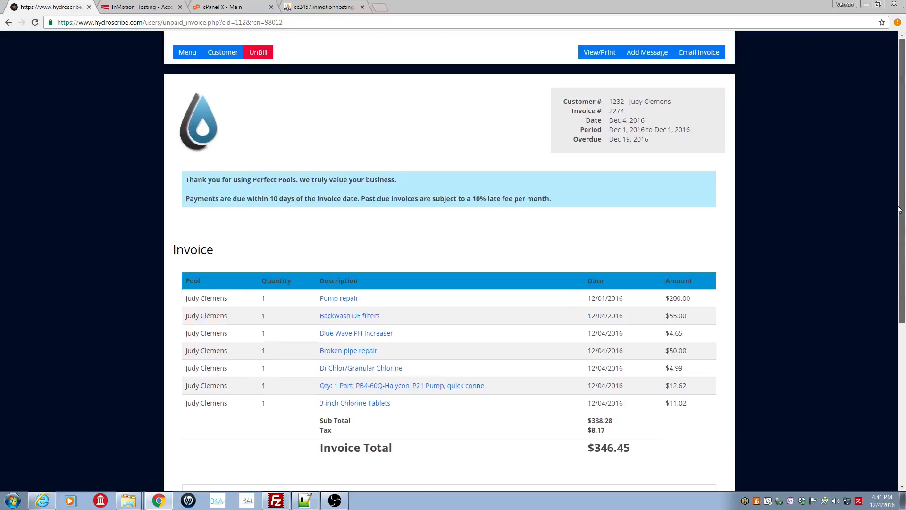
{"action": "left_click", "coordinate": [222, 55]}
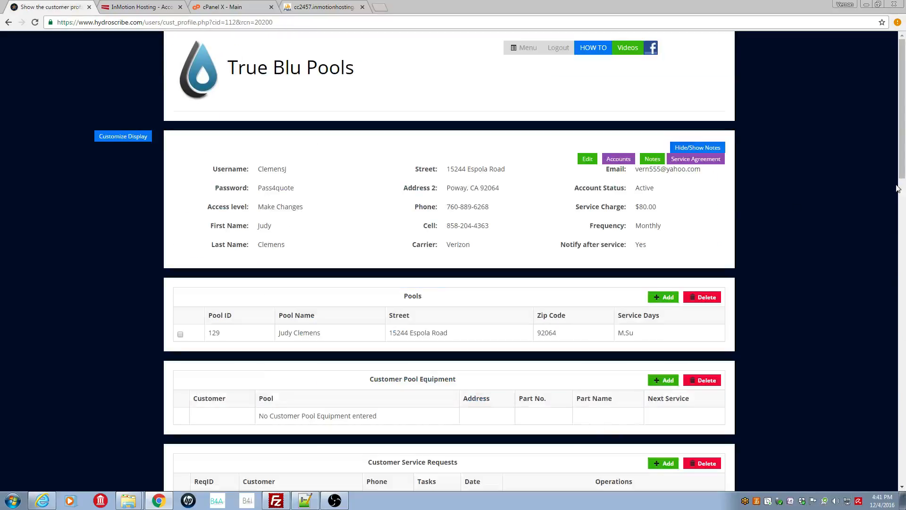
{"action": "left_click_drag", "start_coordinate": [903, 108], "coordinate": [905, 413]}
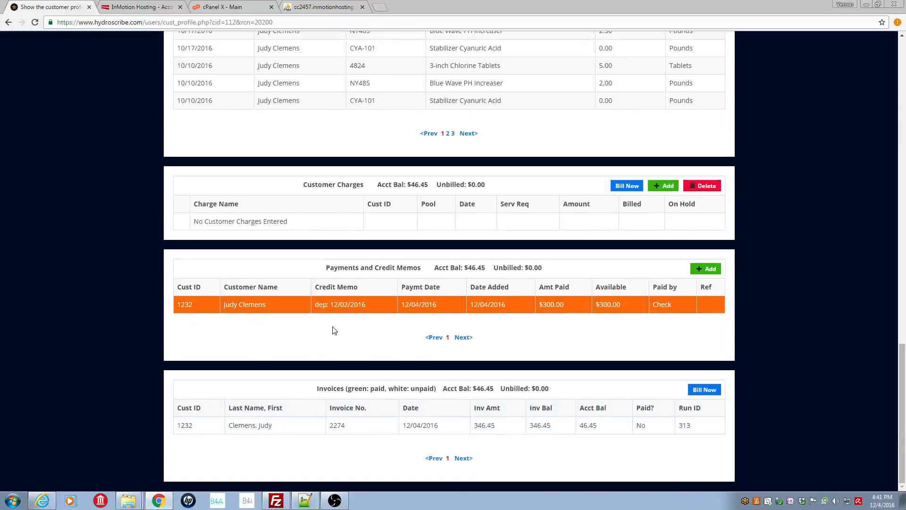